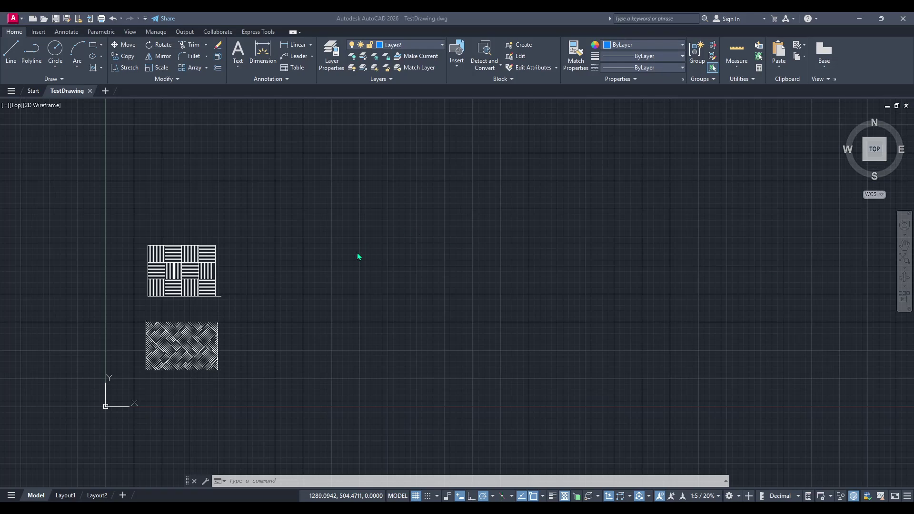
- Pan and zoom in until the two hatched rectangles fill more of the view
middle_drag(282, 270, 346, 240)
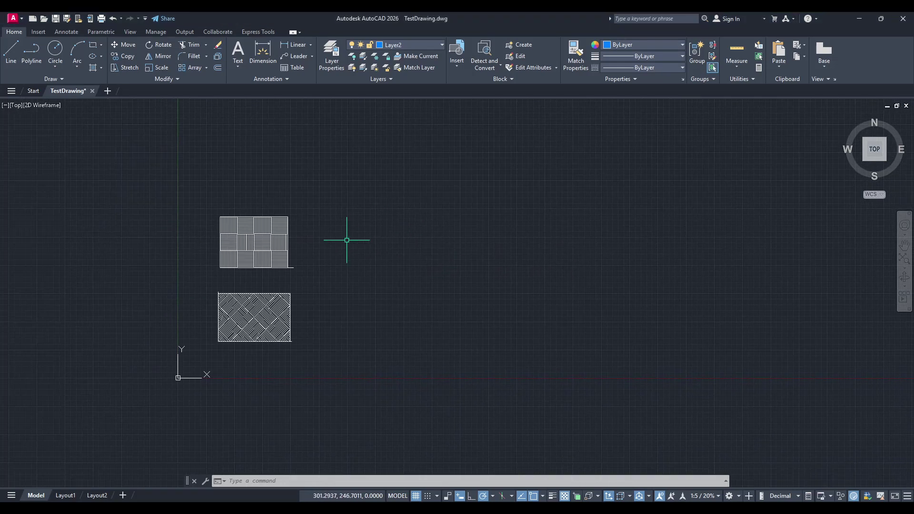
scroll(402, 259, up, 2)
mouse_move(452, 249)
middle_down()
mouse_move(364, 265)
mouse_move(423, 262)
middle_up()
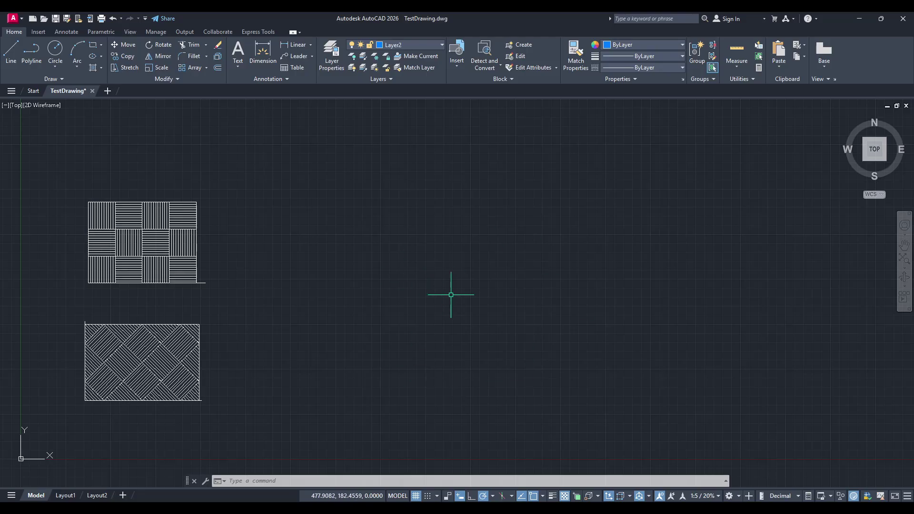
click(282, 481)
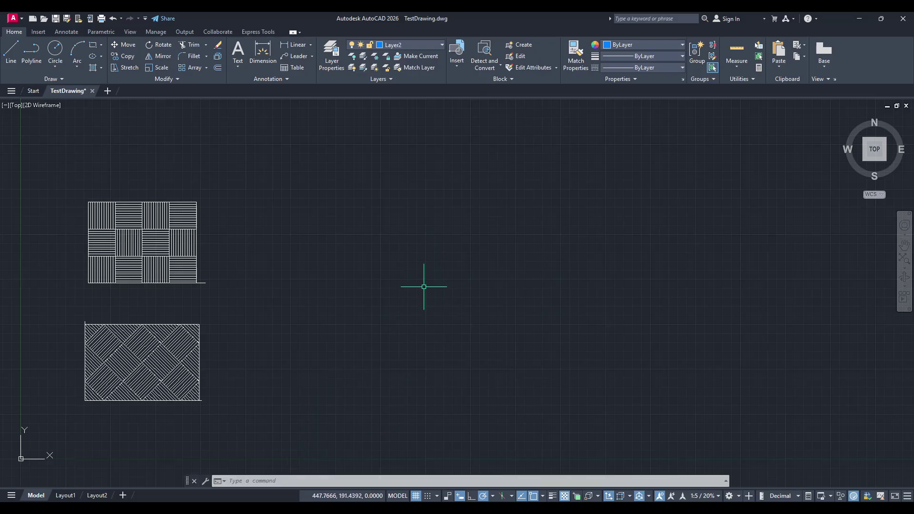
click(423, 271)
click(422, 271)
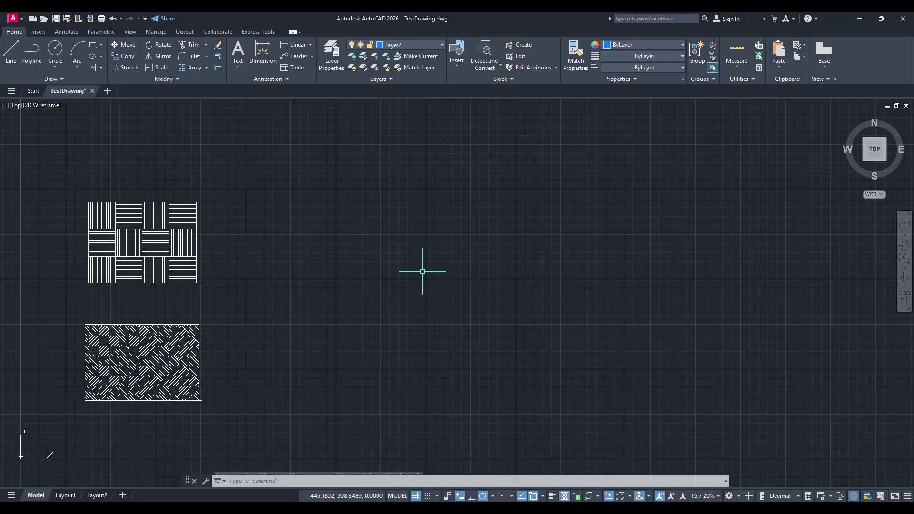
text(aa)
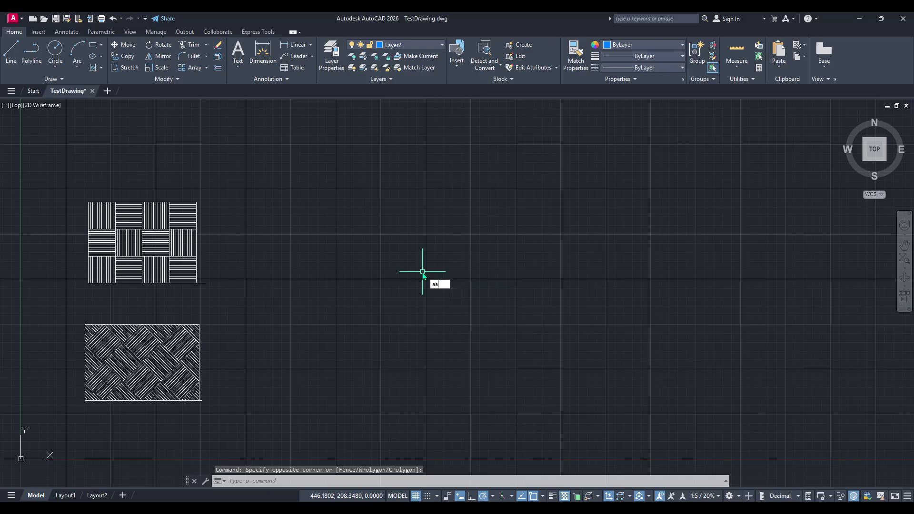
text(dce)
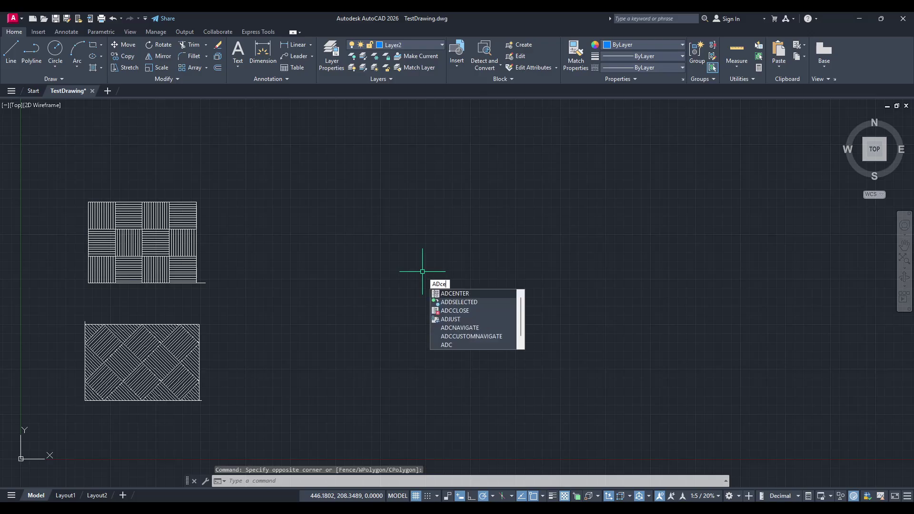
text(nt)
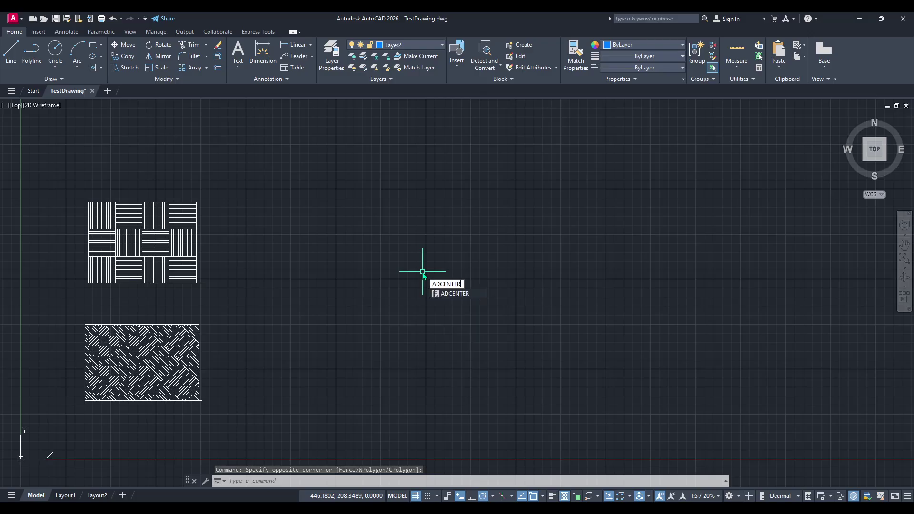
- Run ADCENTER to open the DesignCenter palette on the Sample folder
key(Return)
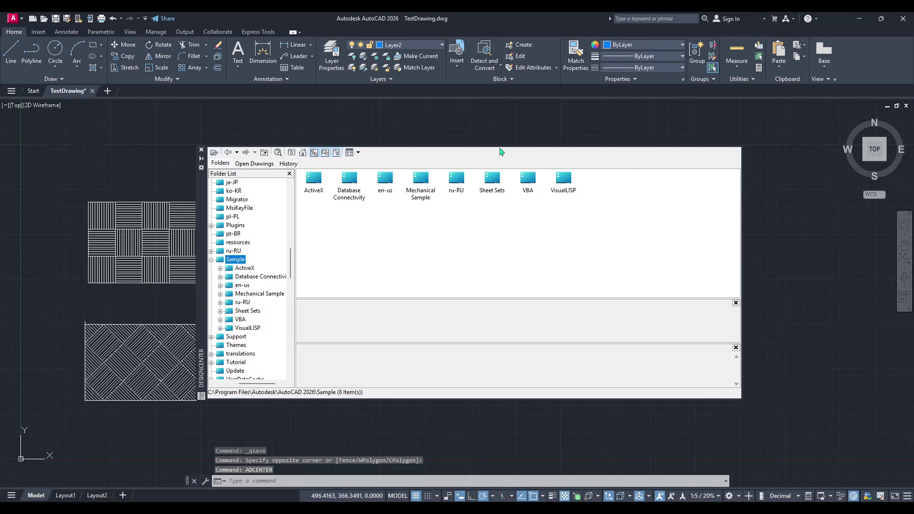
- Move the DesignCenter palette and select the en-us sample folder
drag(201, 226, 233, 211)
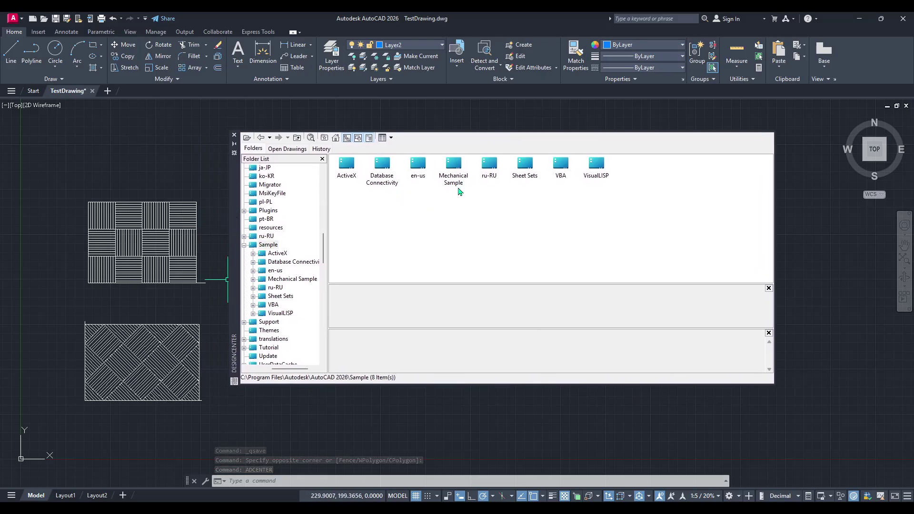
click(418, 171)
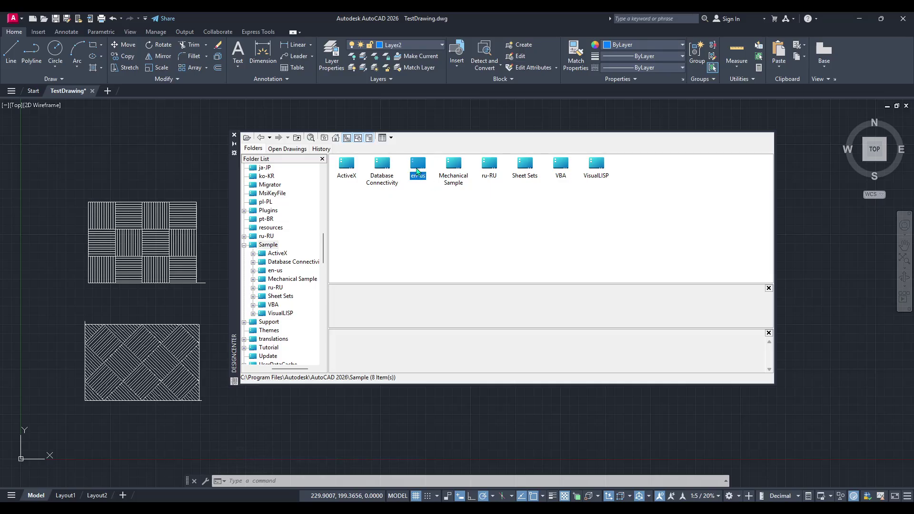
- Open en-us, then its DesignCenter folder holding 16 sample drawings
double_click(418, 169)
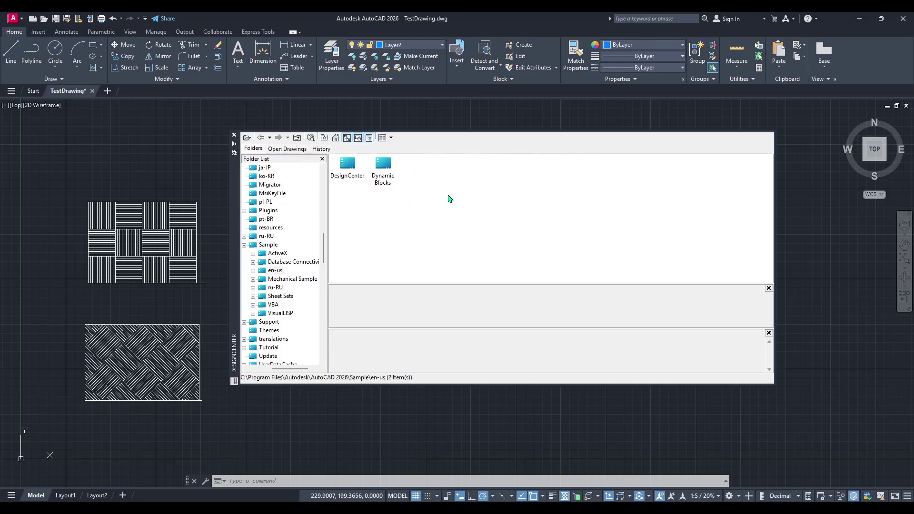
double_click(348, 171)
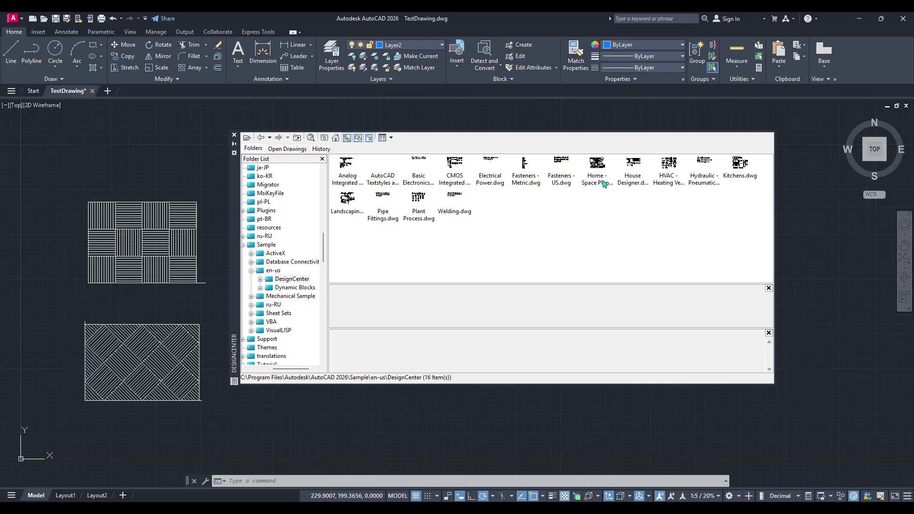
- Preview each sample drawing in turn, from Welding through Analog Integrated Circuits
click(457, 206)
click(420, 209)
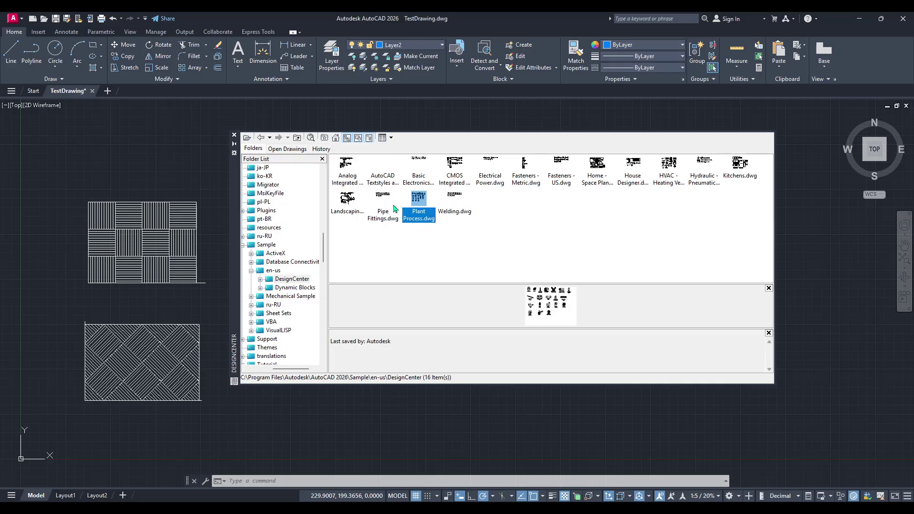
click(379, 208)
click(344, 204)
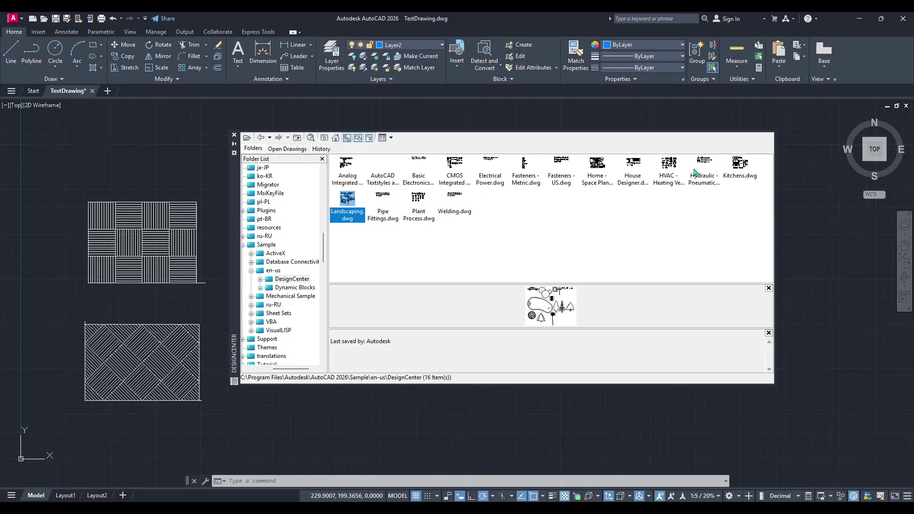
click(743, 163)
click(706, 164)
click(669, 165)
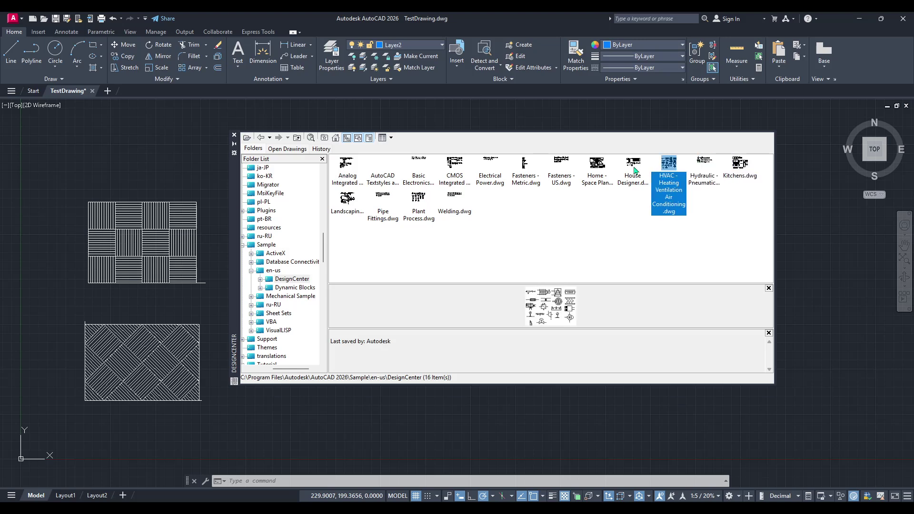
click(635, 170)
click(600, 171)
click(564, 170)
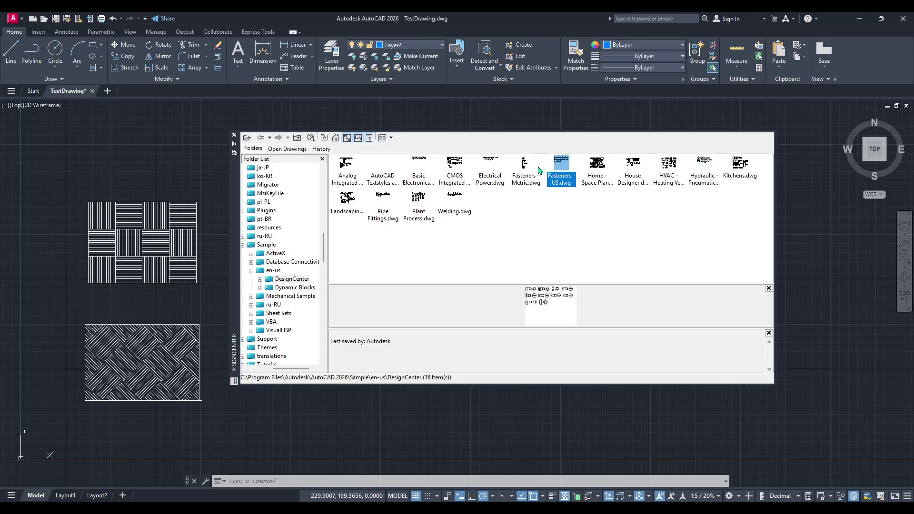
click(526, 170)
click(476, 171)
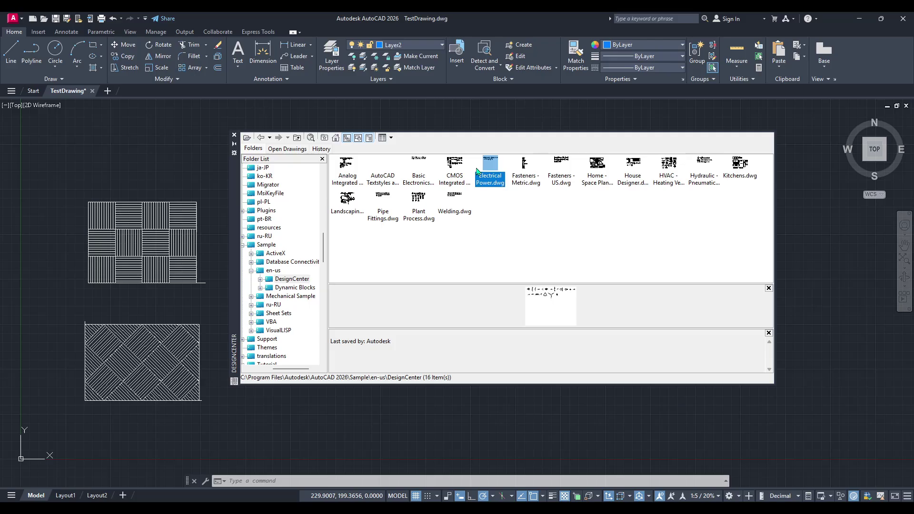
click(452, 170)
click(422, 174)
click(383, 173)
click(354, 177)
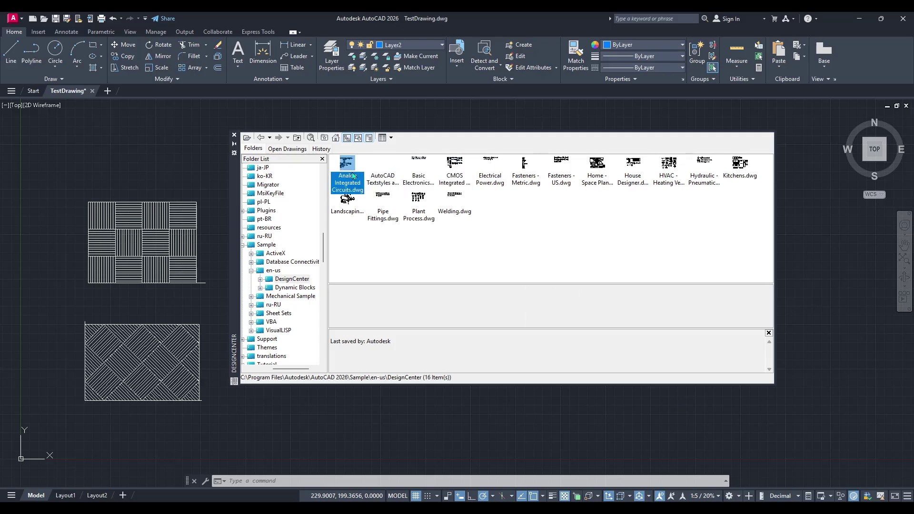
- Revisit the Fasteners, Kitchens, HVAC and Landscaping previews, ending on Home - Space Planner and House Designer
click(529, 174)
click(561, 175)
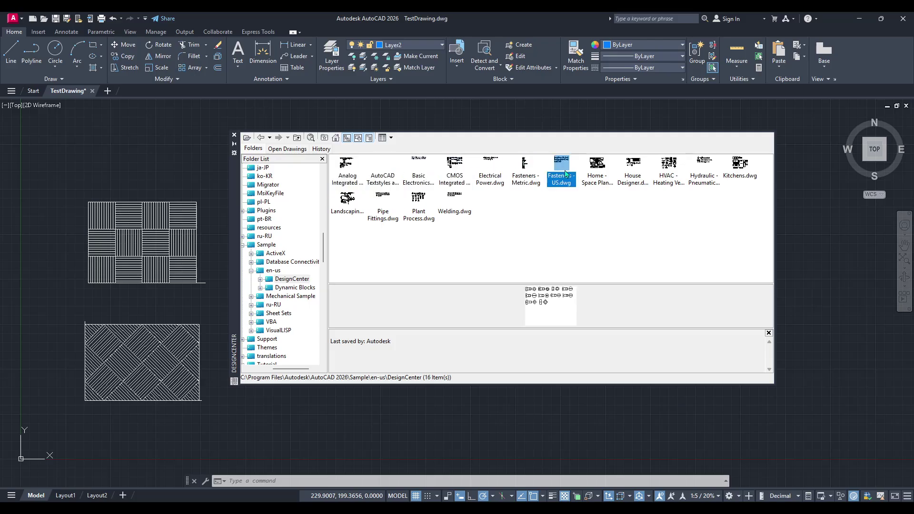
click(593, 173)
click(631, 172)
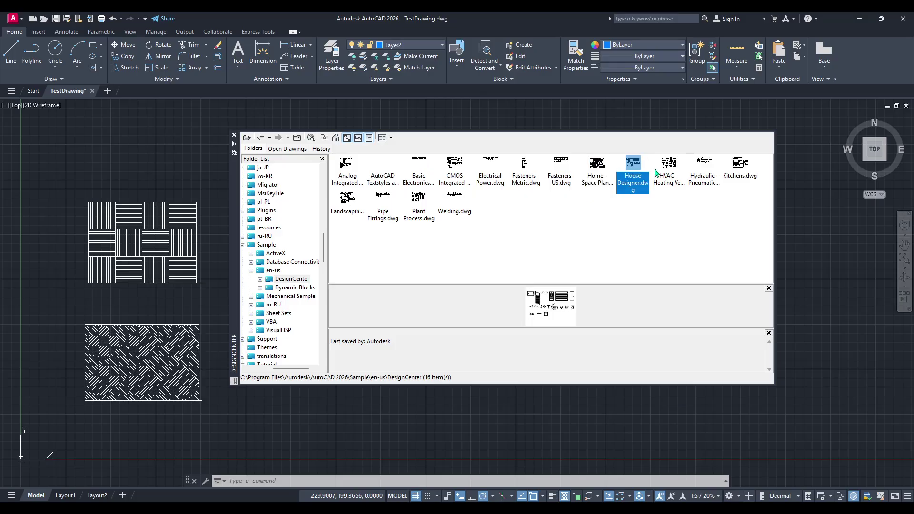
click(685, 172)
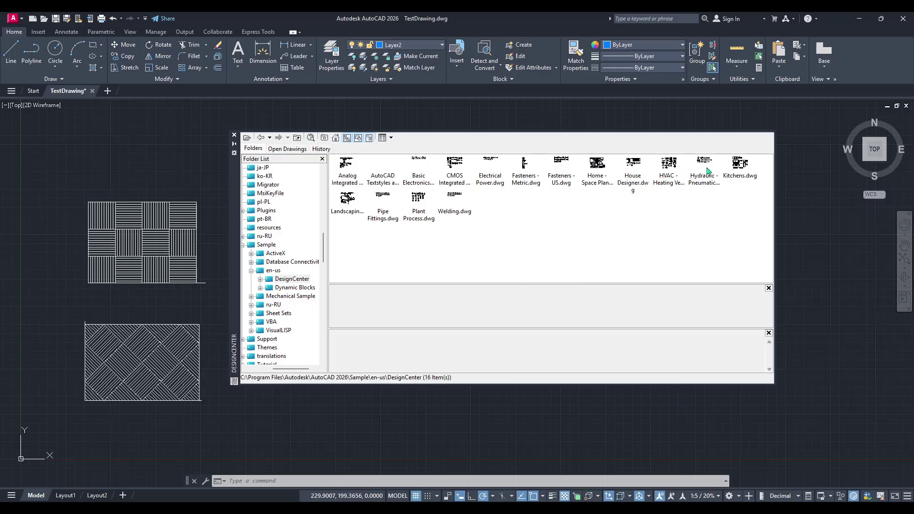
click(707, 170)
click(740, 170)
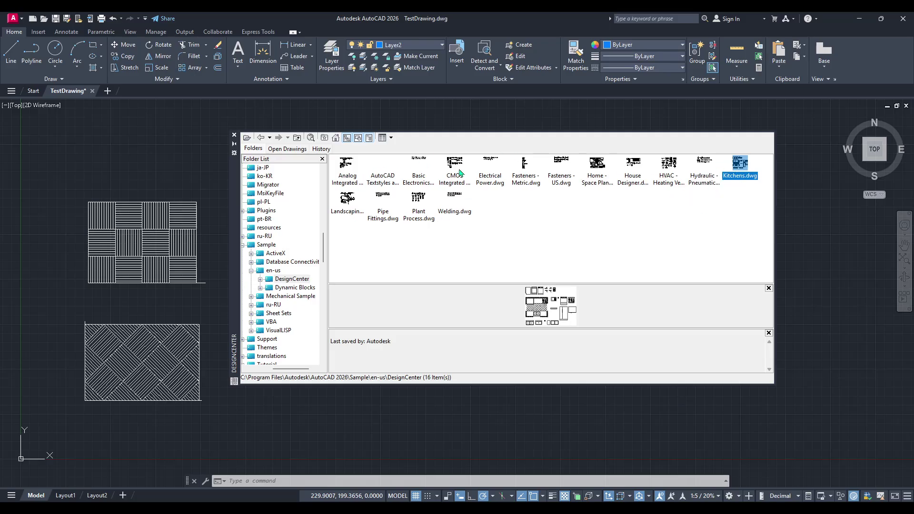
click(421, 168)
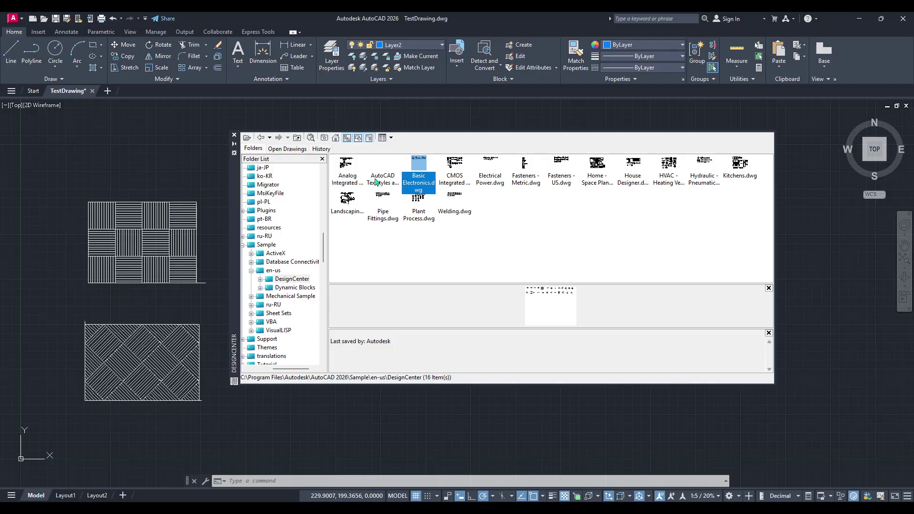
click(341, 204)
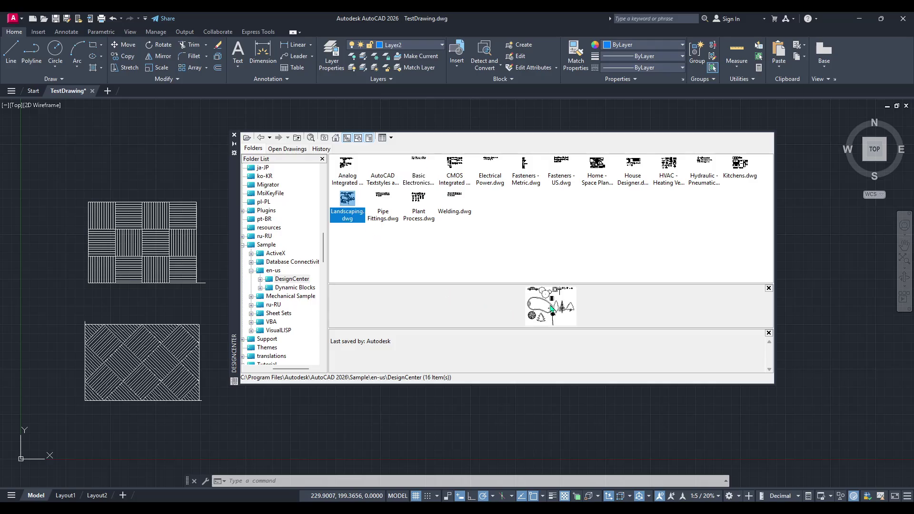
click(737, 172)
click(706, 168)
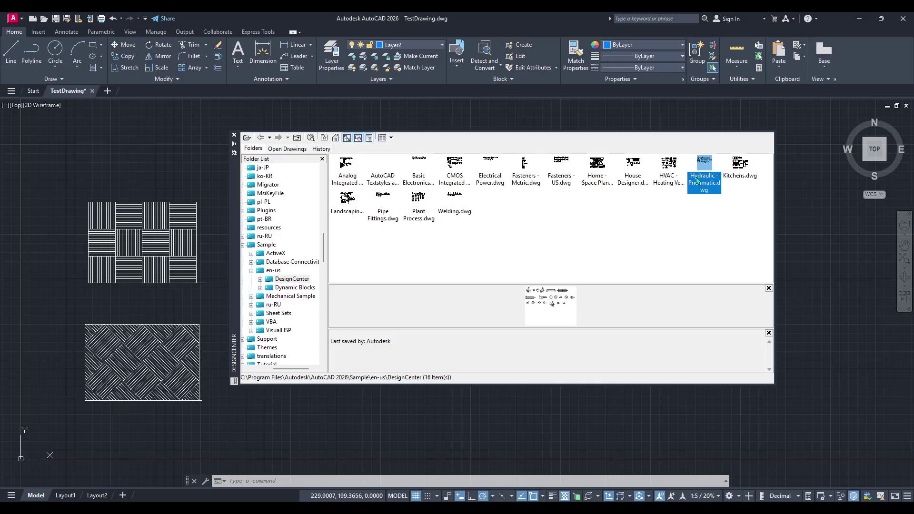
click(677, 175)
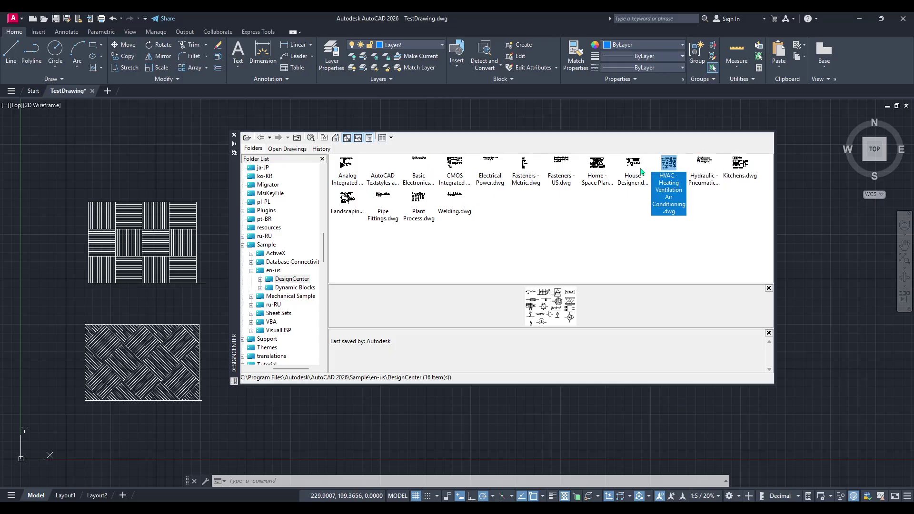
click(629, 169)
click(600, 170)
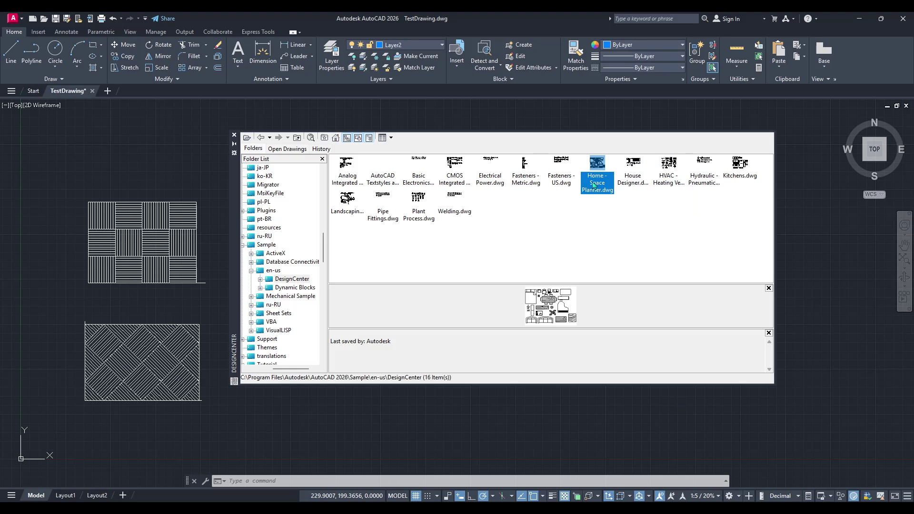
click(632, 176)
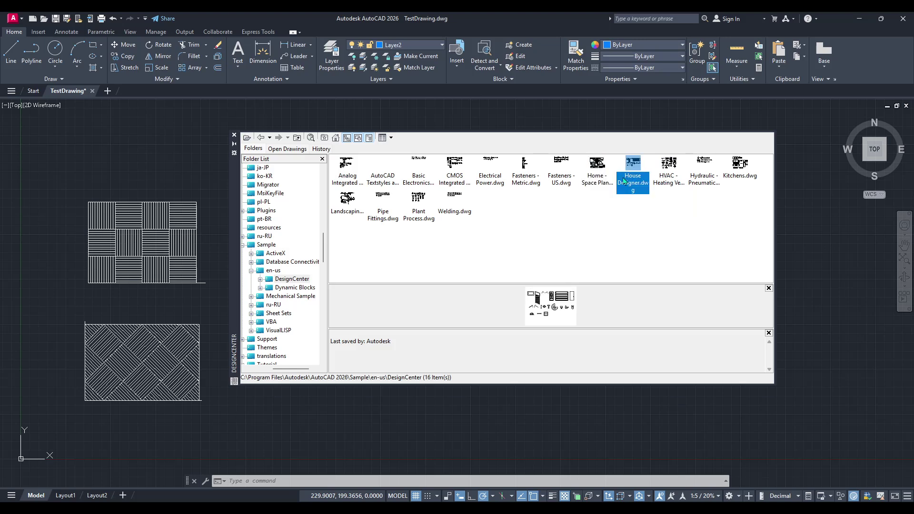
- Select Kitchens.dwg and expand it to show its 12 content categories
click(738, 172)
double_click(742, 170)
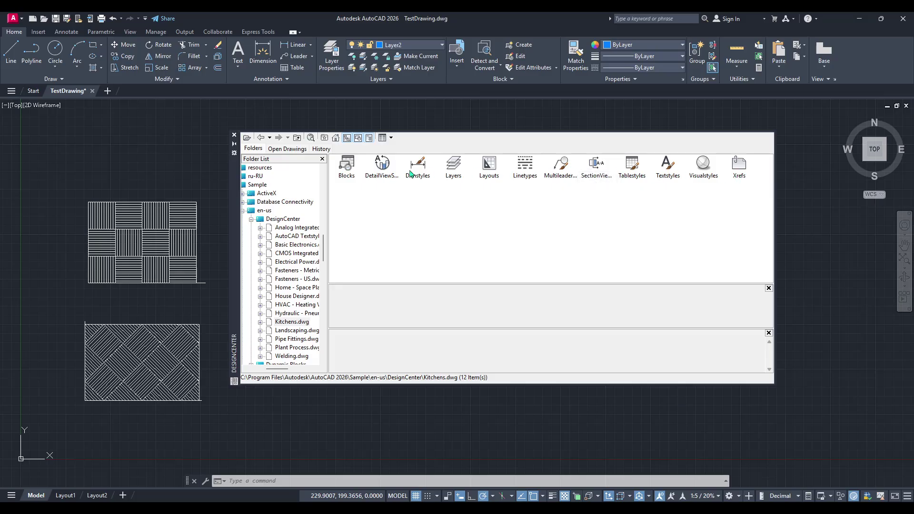
click(341, 172)
click(743, 168)
click(706, 170)
click(667, 171)
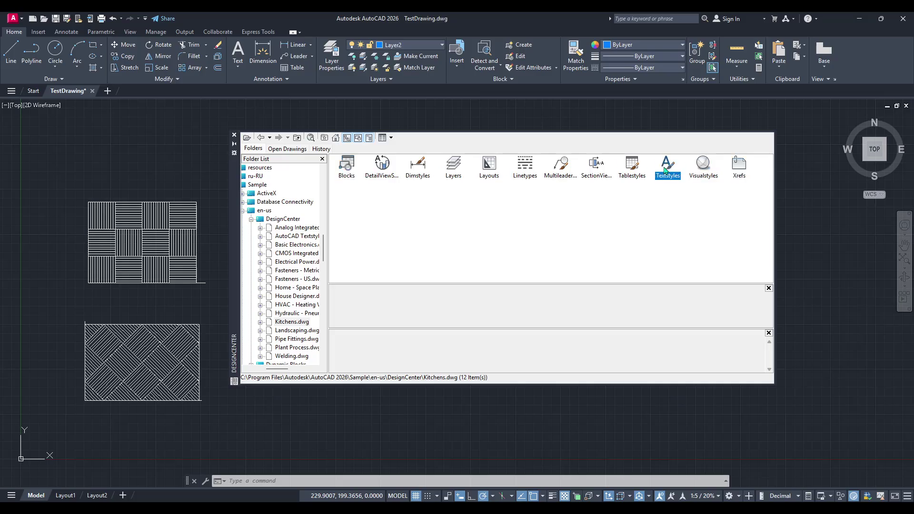
click(635, 169)
click(595, 168)
click(565, 170)
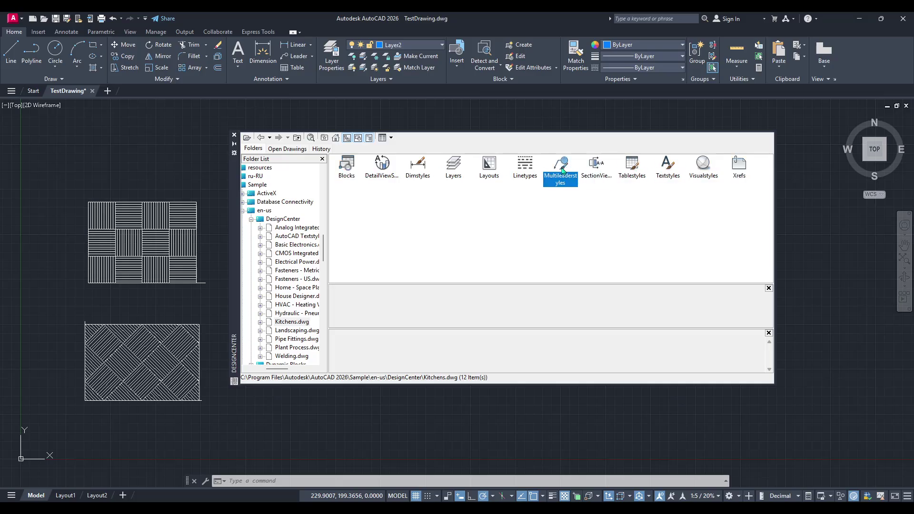
click(526, 171)
click(492, 170)
click(454, 169)
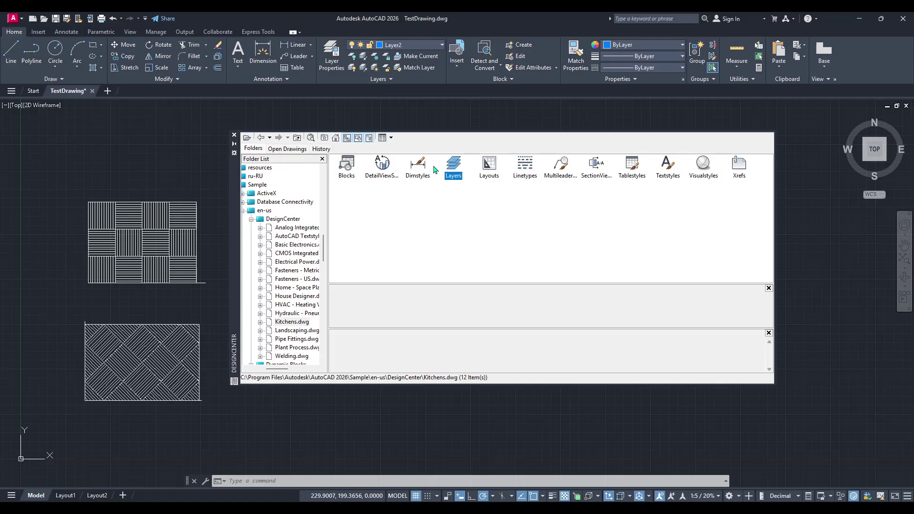
click(418, 170)
click(382, 169)
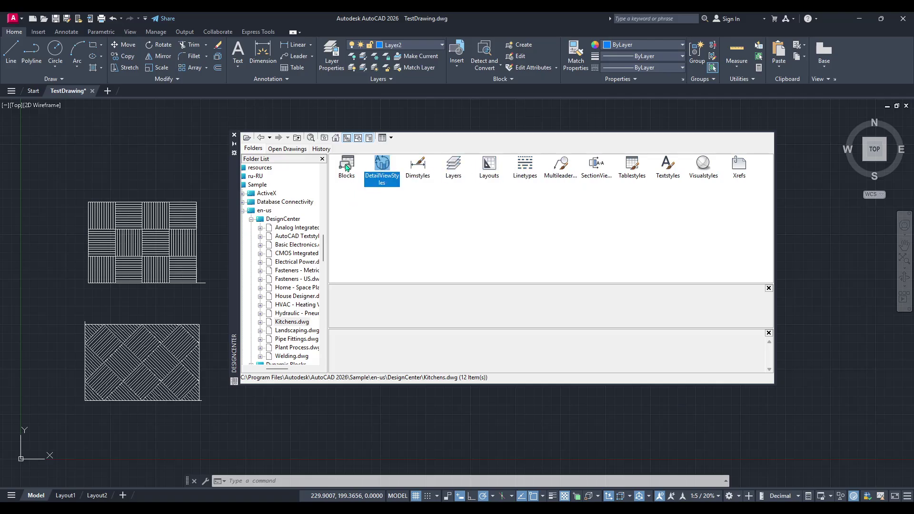
click(347, 168)
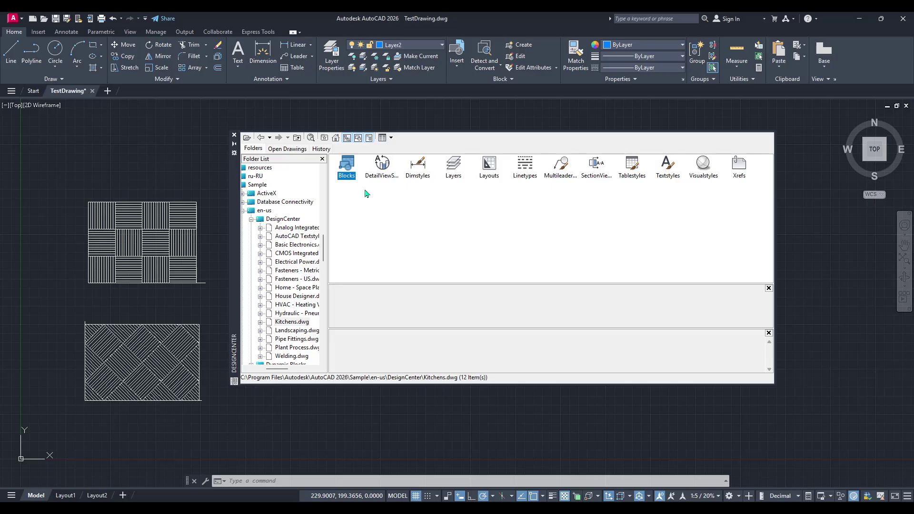
- List the 21 Kitchens.dwg blocks, shift the palette left, and select Range-Oven - 30 in top
double_click(348, 168)
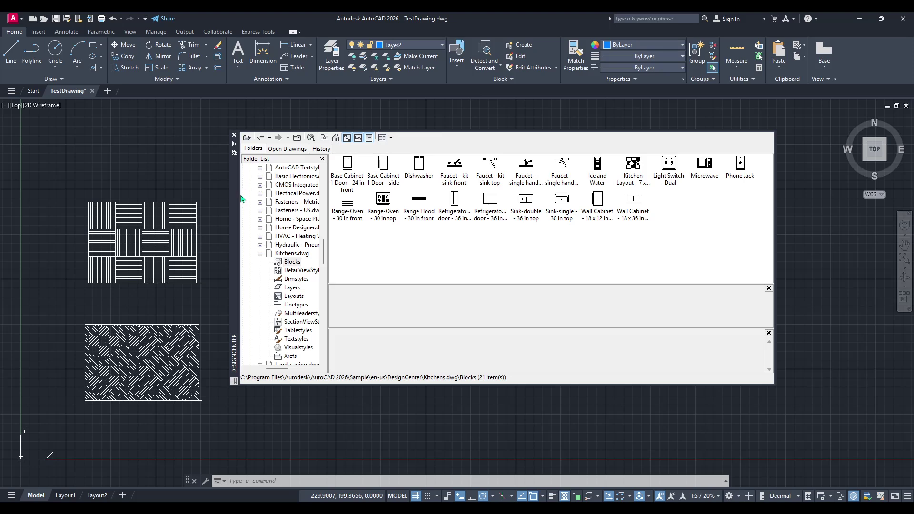
drag(238, 205, 188, 209)
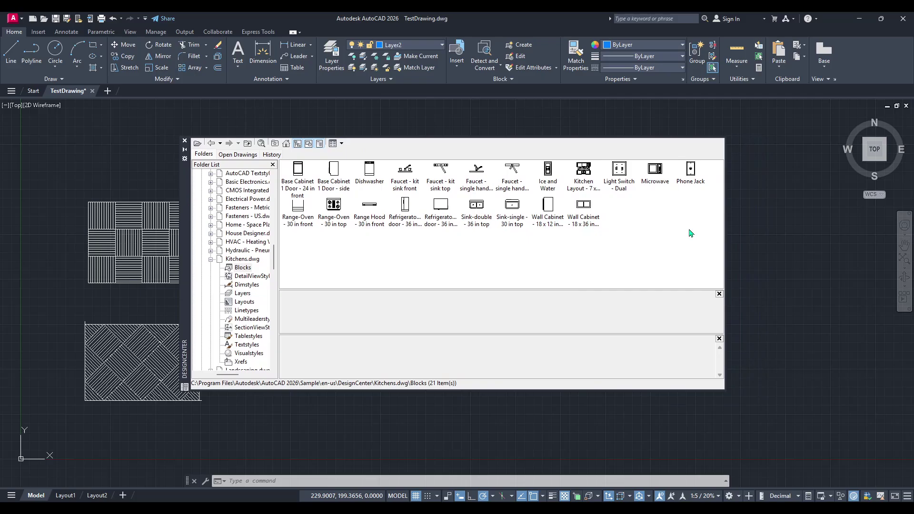
drag(697, 226, 412, 224)
click(399, 237)
click(330, 208)
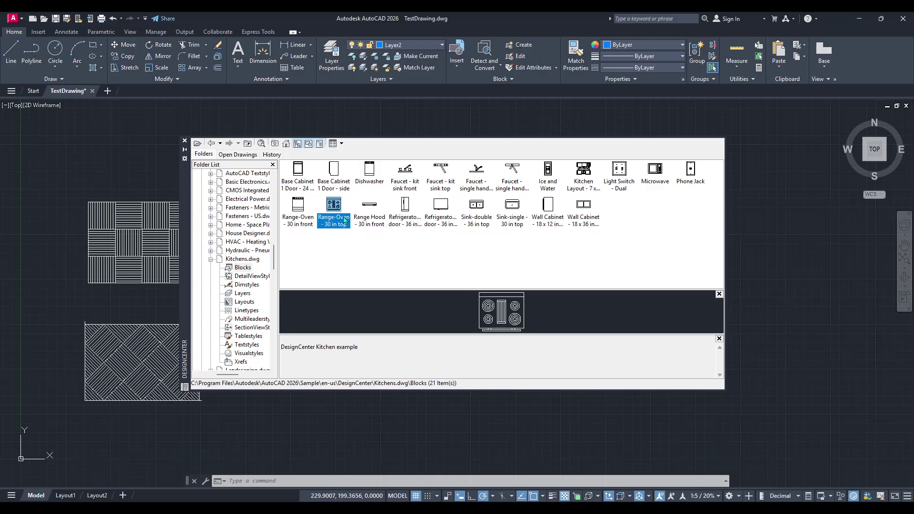
- Place Range-Oven - 30 in top at the drawing's upper right, then move DesignCenter further left
drag(333, 208, 781, 228)
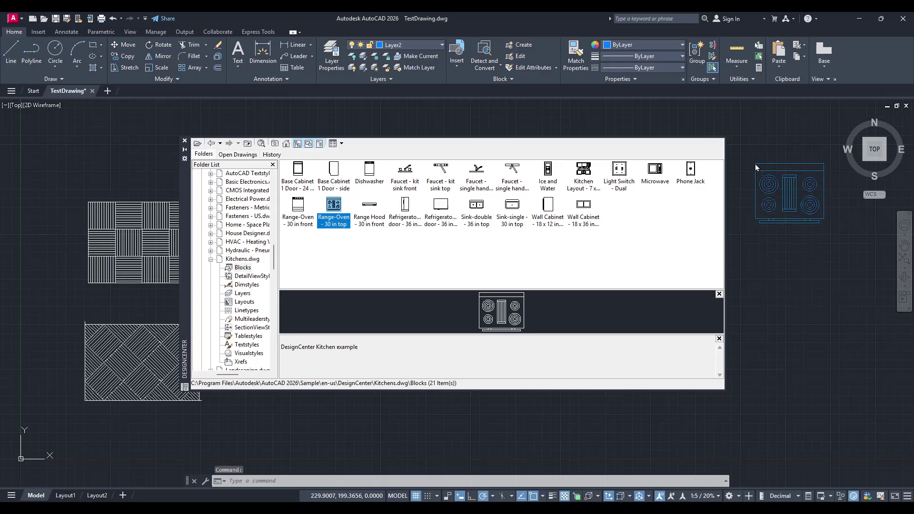
drag(780, 228, 755, 162)
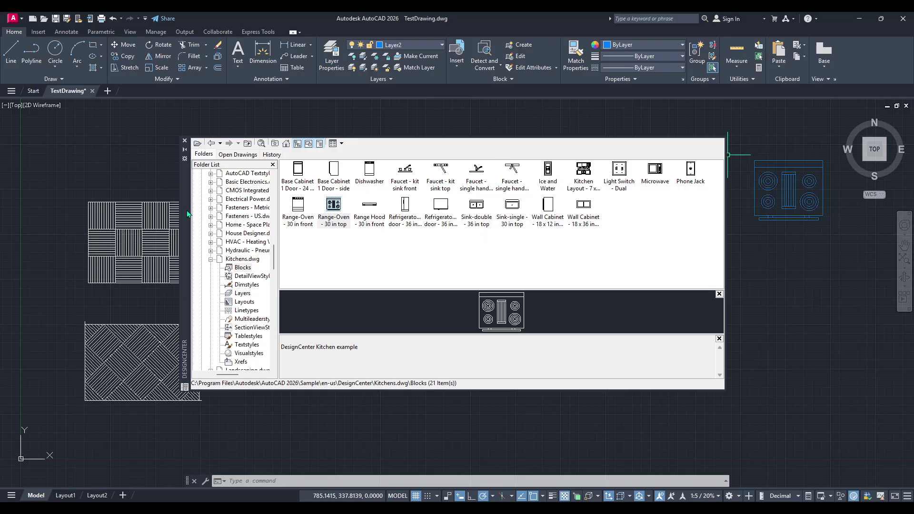
drag(188, 214, 113, 218)
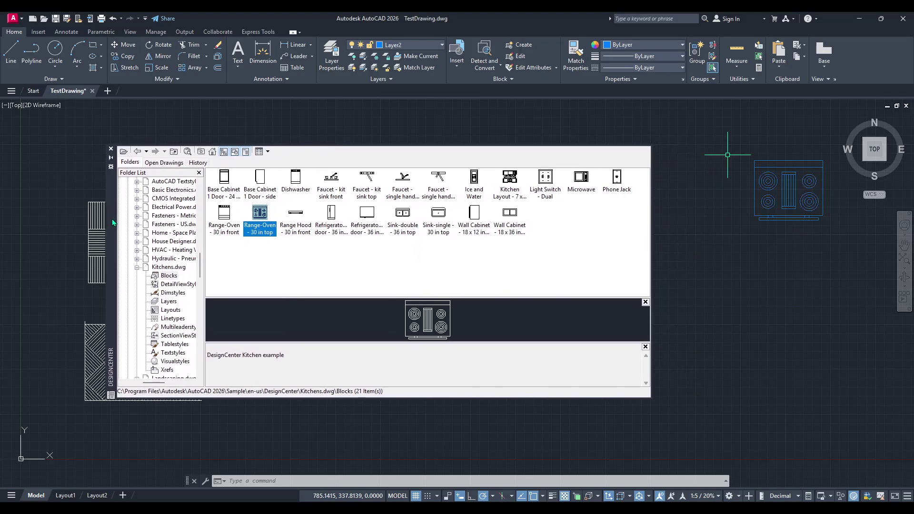
- Place the Microwave block below the range-oven and the Ice and Water dispenser to its left
click(582, 184)
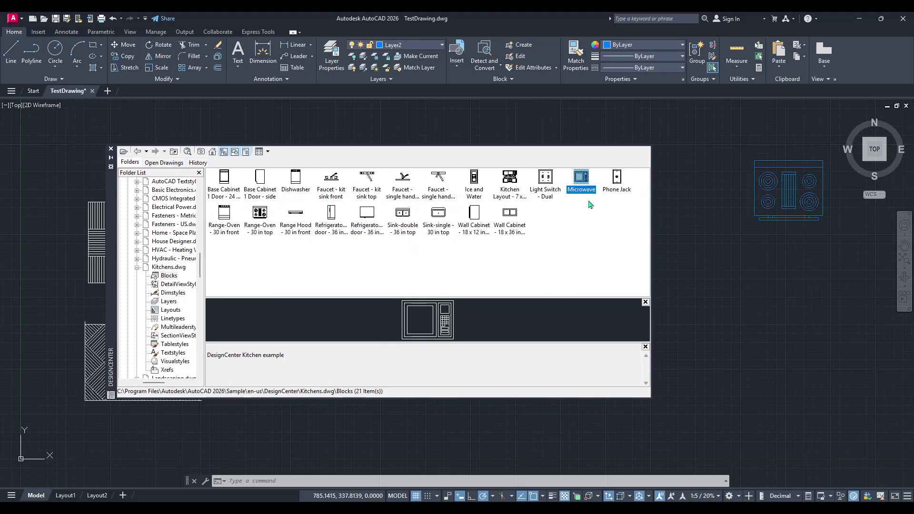
drag(582, 180, 765, 293)
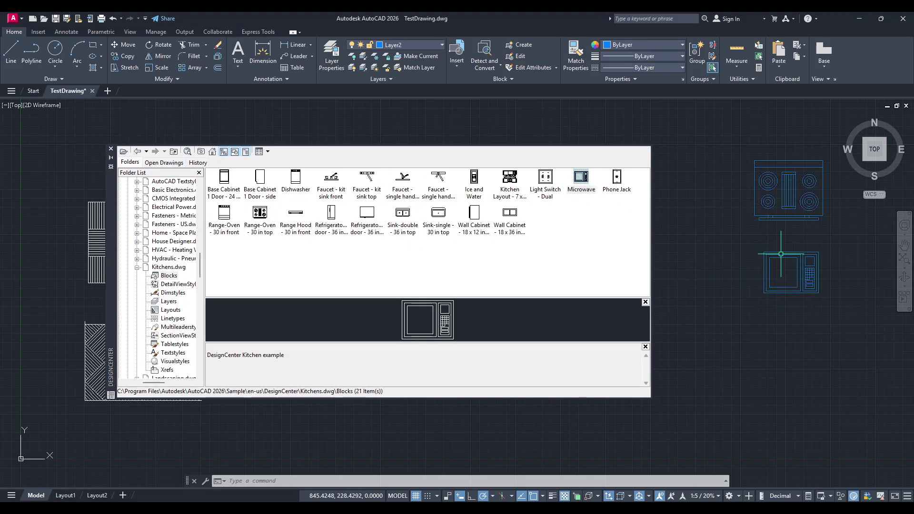
click(552, 214)
mouse_move(544, 187)
mouse_down()
mouse_move(690, 233)
mouse_move(532, 195)
mouse_up()
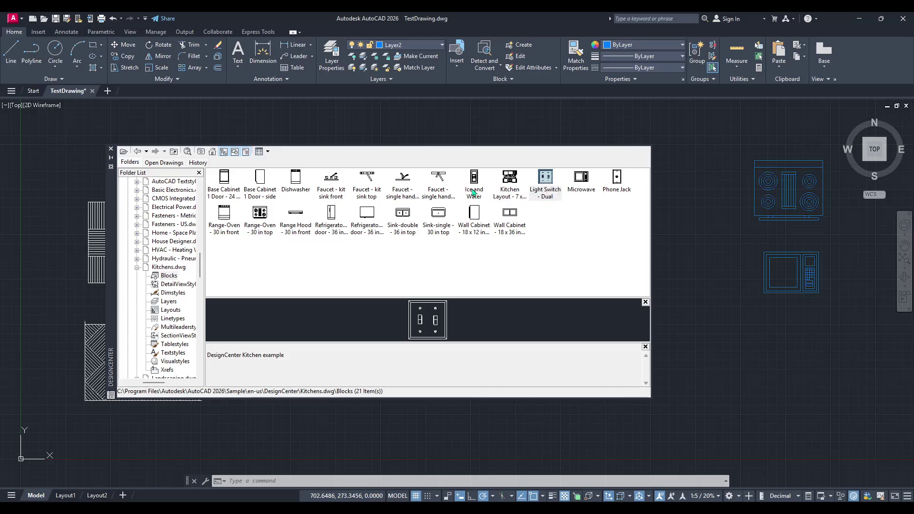
drag(474, 184, 707, 252)
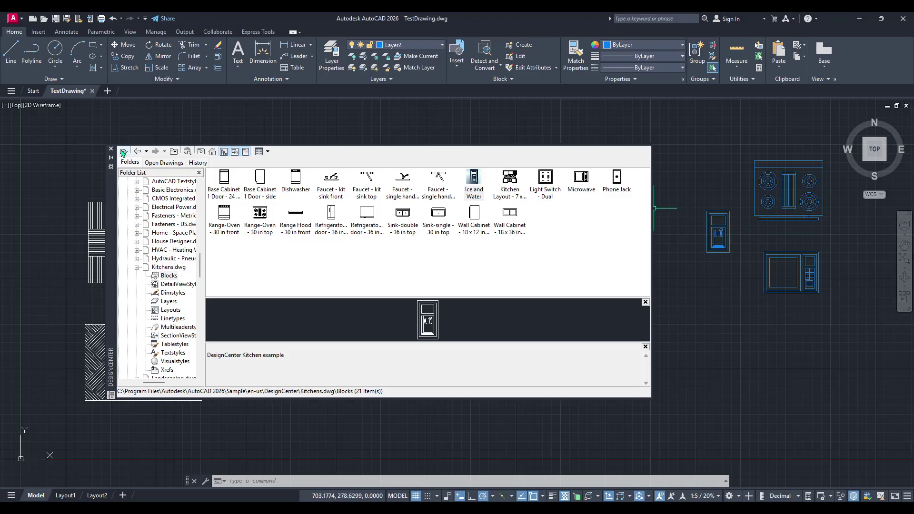
- Close DesignCenter, centre the range-oven, microwave and dispenser in view, and clear selections
click(111, 150)
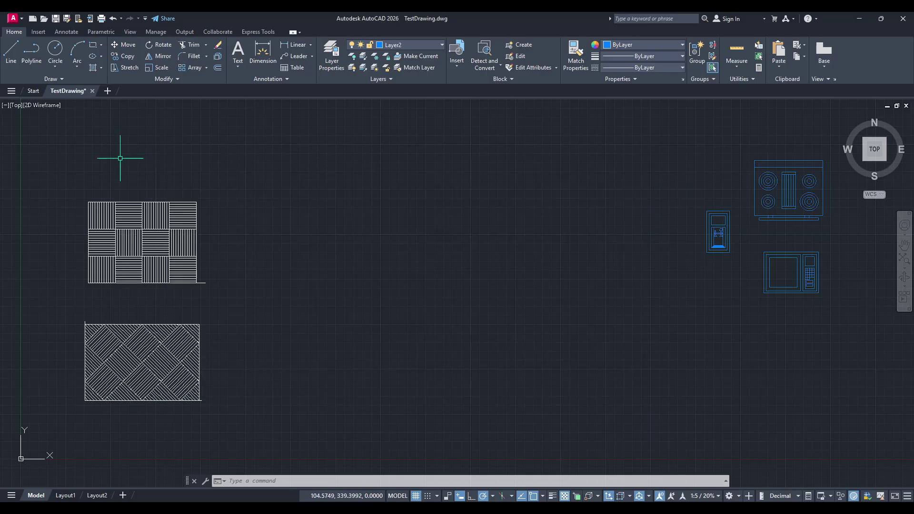
mouse_move(687, 273)
middle_down()
mouse_move(490, 279)
mouse_move(439, 265)
middle_up()
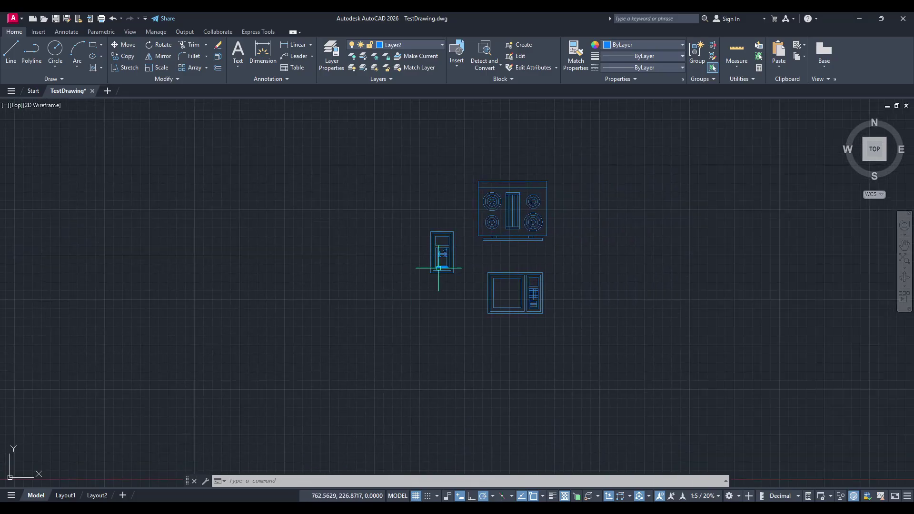
scroll(439, 265, up, 2)
scroll(480, 229, up, 2)
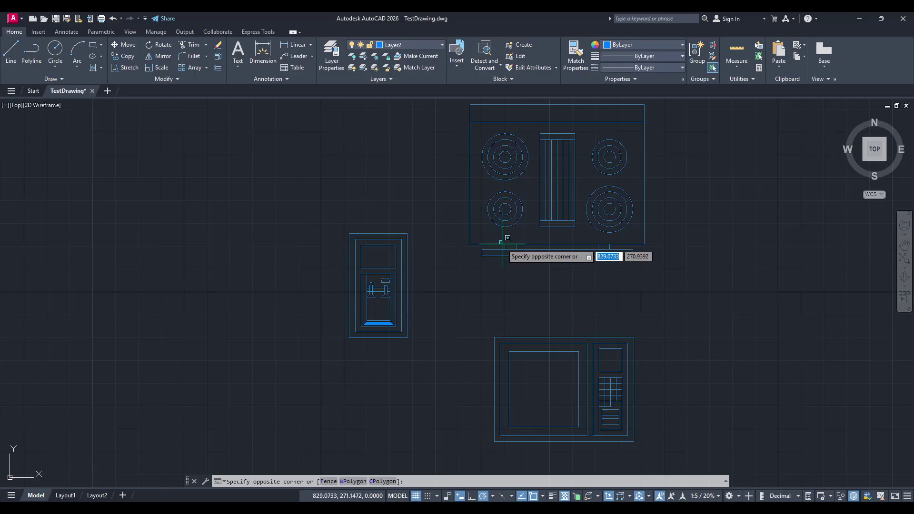
drag(503, 241, 477, 262)
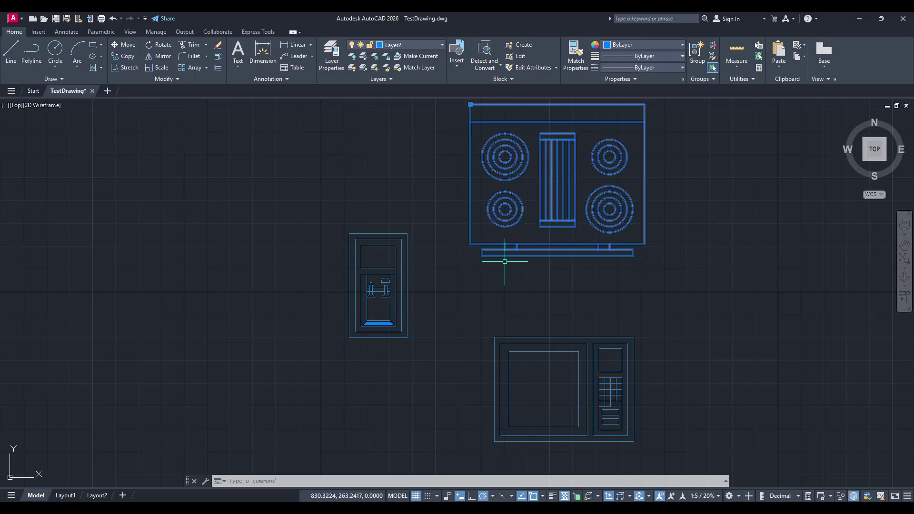
scroll(523, 260, down, 1)
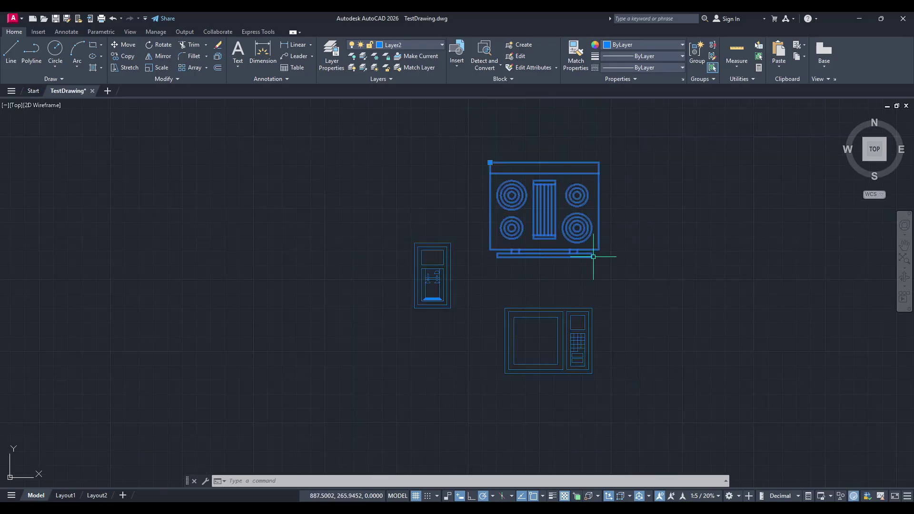
click(484, 257)
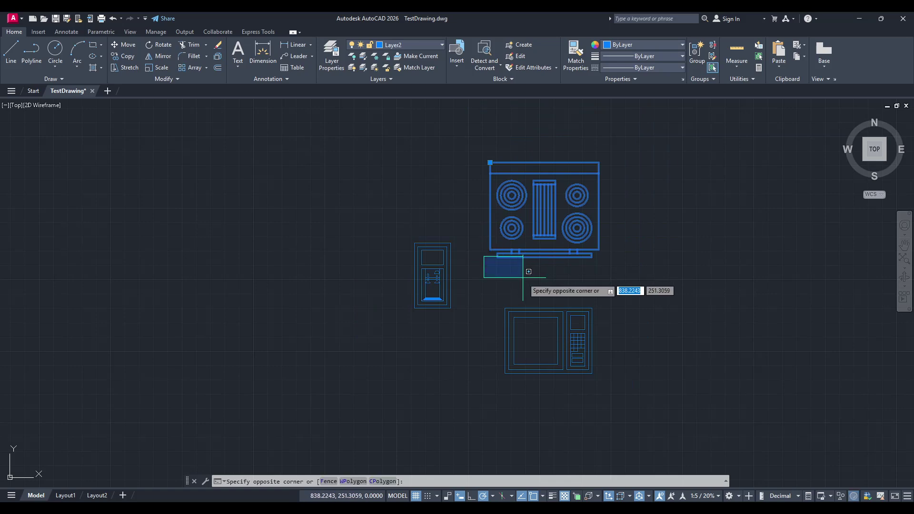
click(470, 194)
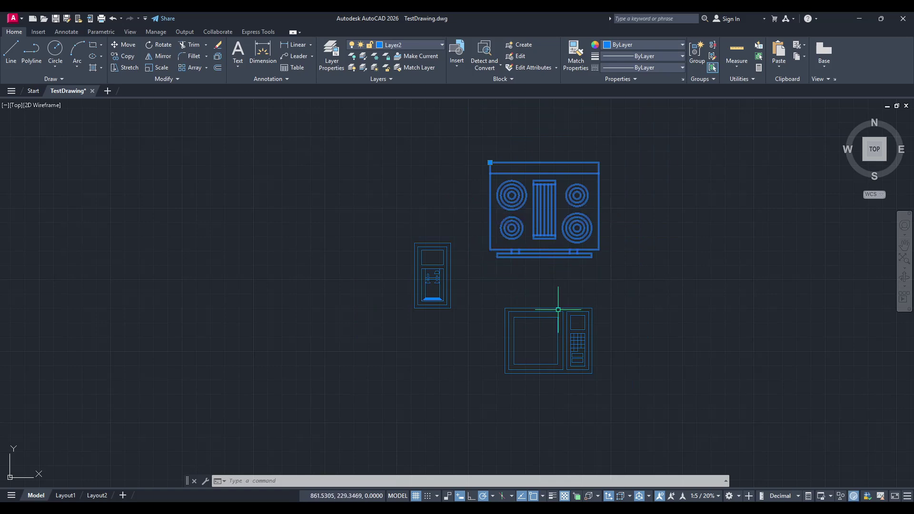
click(581, 327)
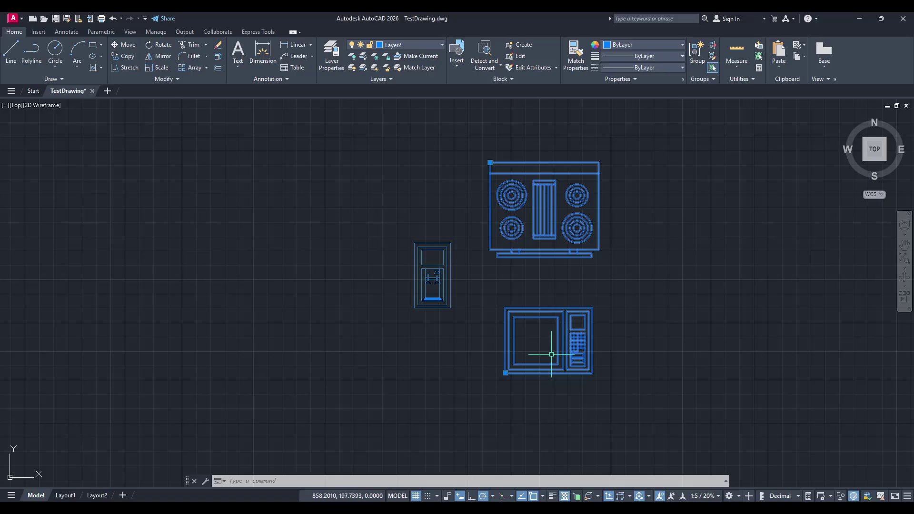
key(Escape)
middle_drag(518, 317, 547, 322)
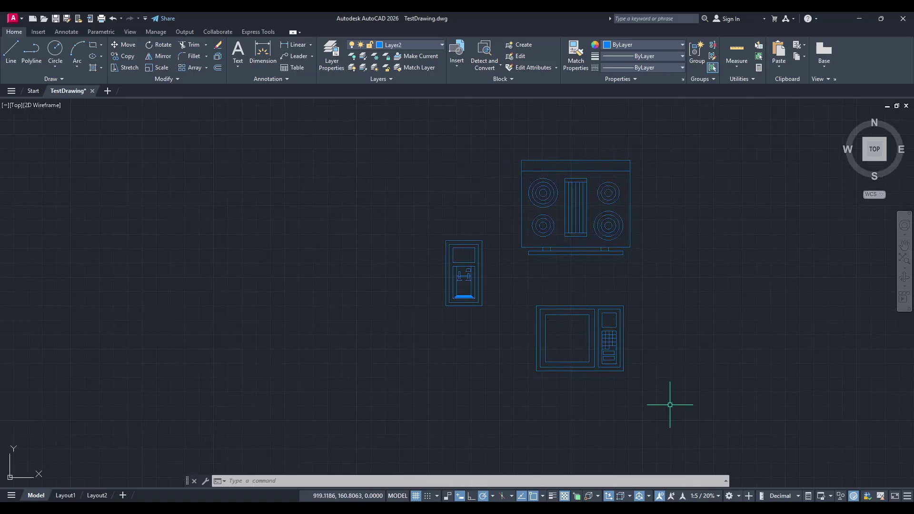